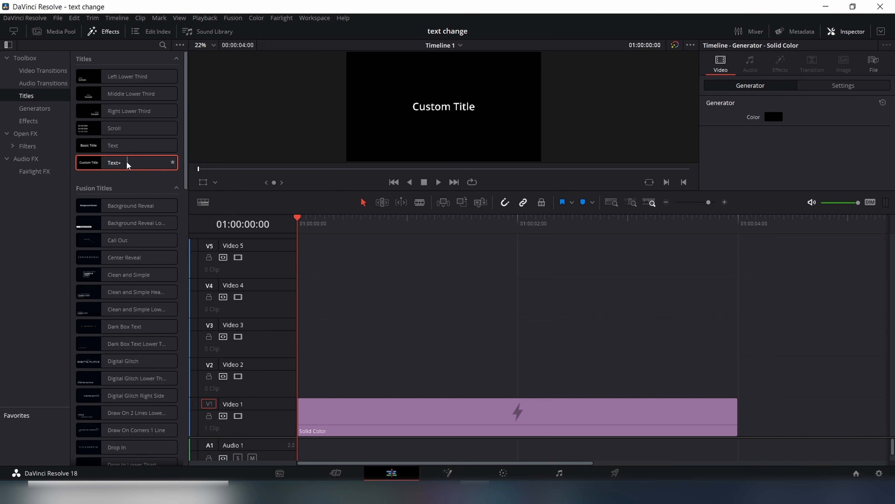
Add a Text+ title on Video 2 above the solid color clip and trim its end to match that clip.
{"action": "left_click_drag", "start_coordinate": [124, 157], "coordinate": [302, 370]}
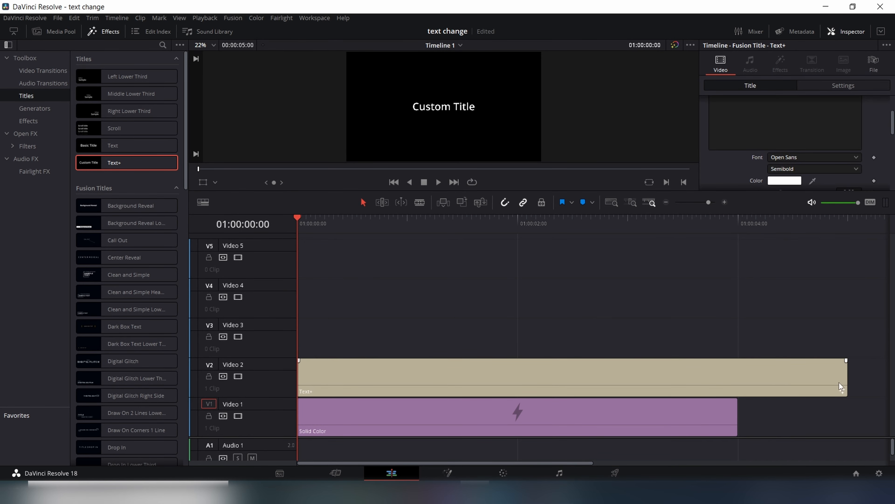
{"action": "left_click_drag", "start_coordinate": [846, 388], "coordinate": [732, 388]}
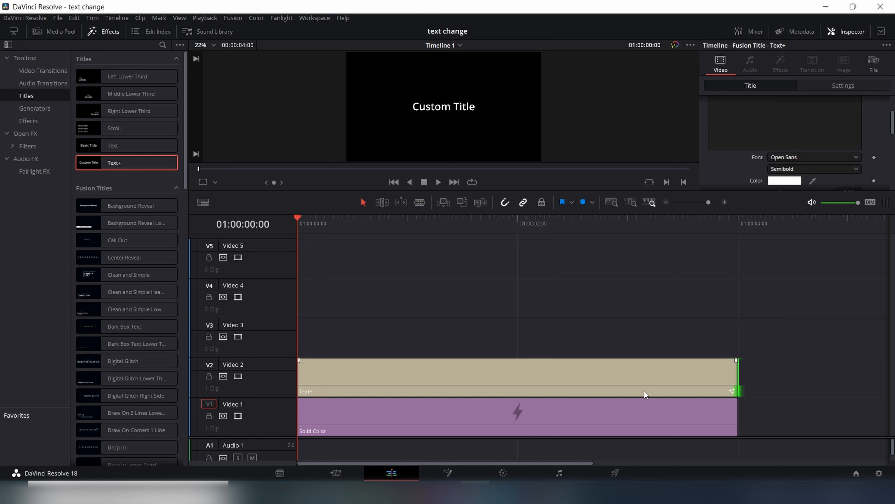
Replace the Text+ title's default text with "My color changhing text".
{"action": "left_click", "coordinate": [415, 383]}
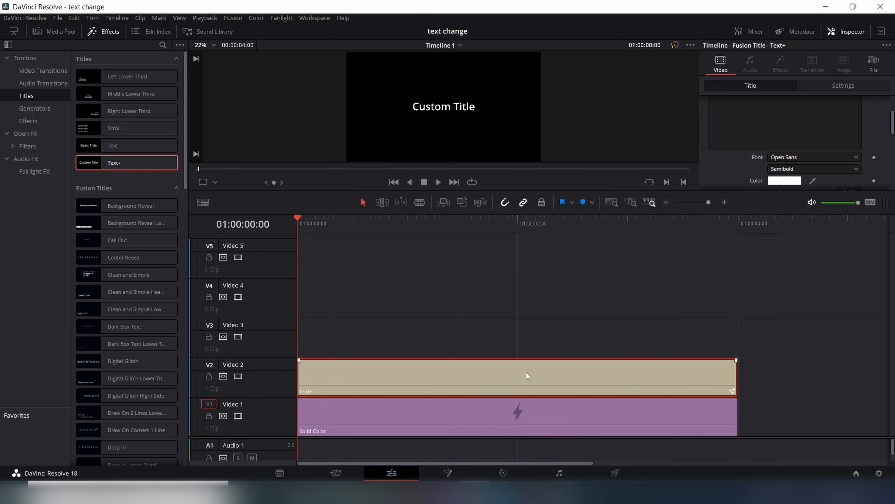
{"action": "left_click", "coordinate": [770, 113]}
{"action": "scroll", "coordinate": [734, 127], "scroll_direction": "up", "scroll_amount": 1}
{"action": "key", "text": "ctrl+a"}
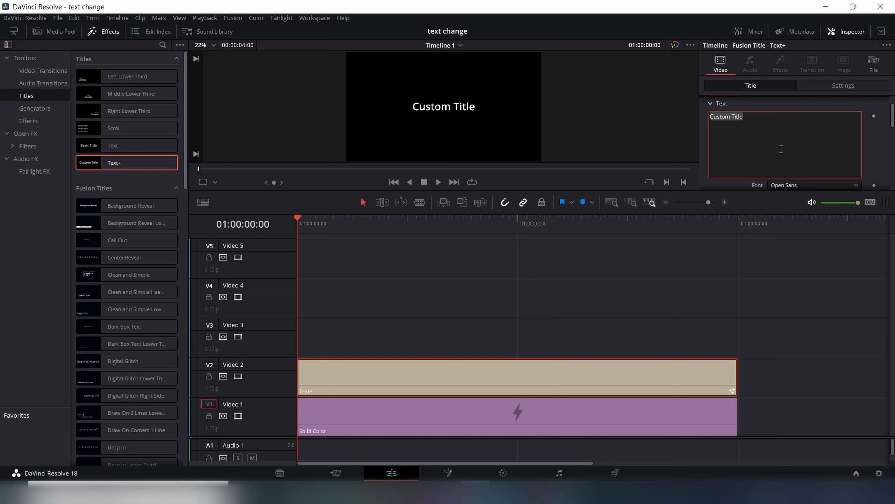
{"action": "type", "text": "My color changhing text"}
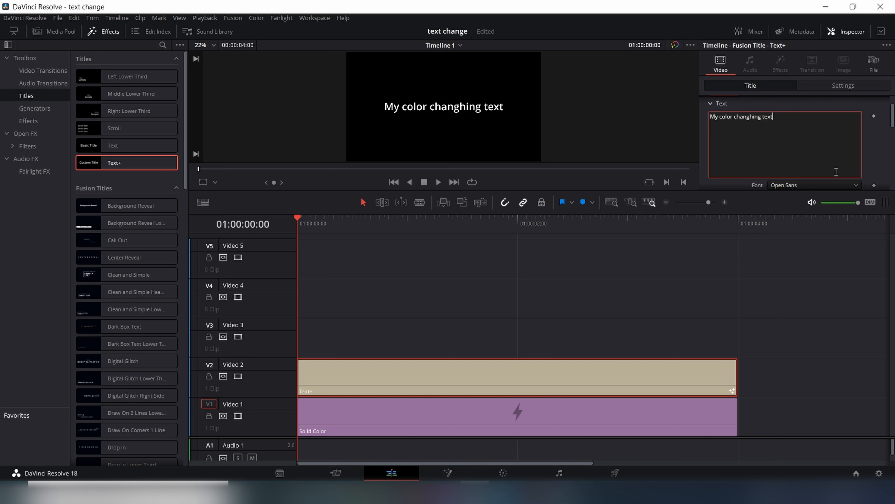
Set the title's text color to red (#ff0000).
{"action": "scroll", "coordinate": [752, 178], "scroll_direction": "down", "scroll_amount": 1}
{"action": "left_click", "coordinate": [778, 183]}
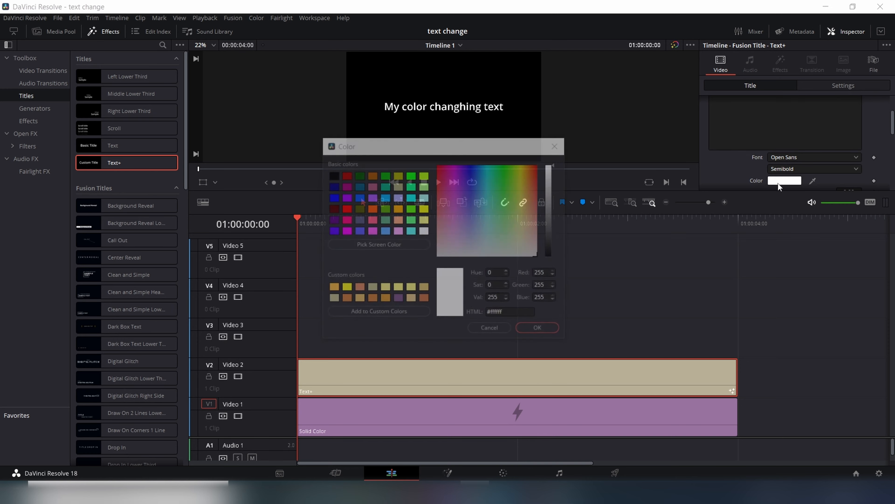
{"action": "left_click", "coordinate": [345, 208]}
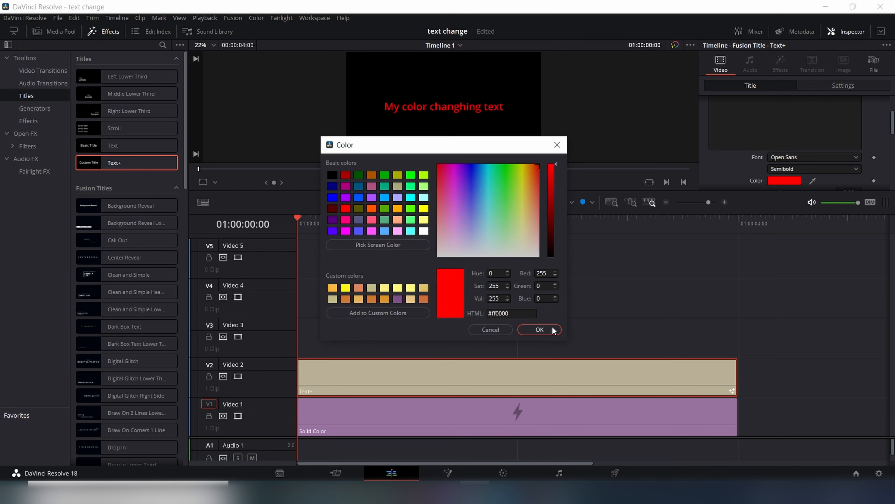
{"action": "left_click", "coordinate": [538, 330]}
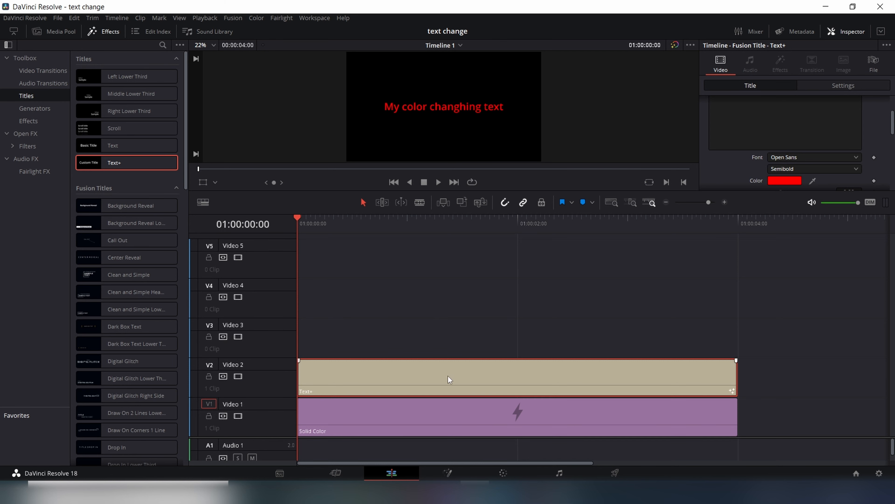
Paste a copy of the red title onto Video 3 and trim its start to 01:00:00:16.
{"action": "left_click", "coordinate": [223, 336]}
{"action": "left_click", "coordinate": [225, 335]}
{"action": "key", "text": "ctrl+v"}
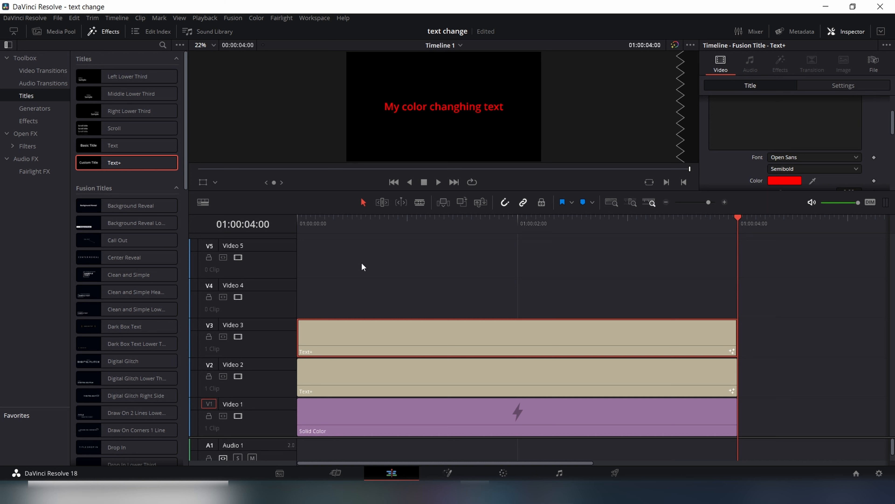
{"action": "left_click", "coordinate": [370, 232]}
{"action": "left_click_drag", "start_coordinate": [299, 338], "coordinate": [378, 337]}
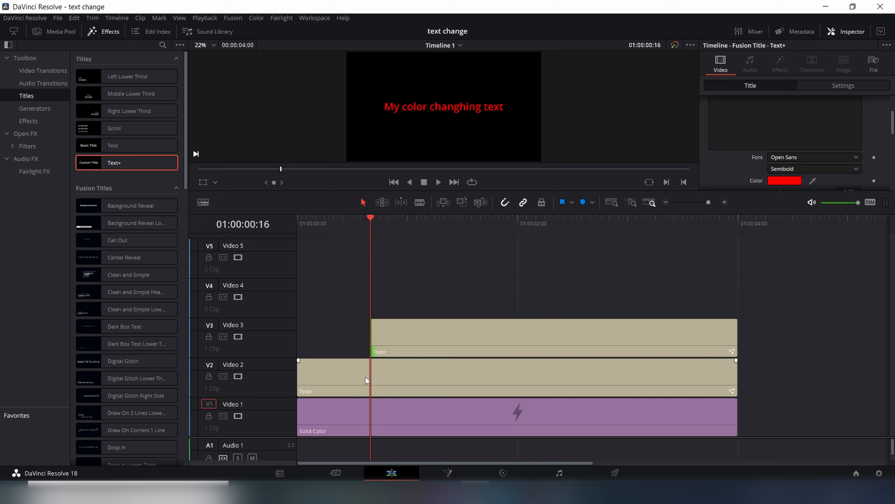
Set the text color of the Video 3 title to green (#00ff00).
{"action": "left_click", "coordinate": [401, 345]}
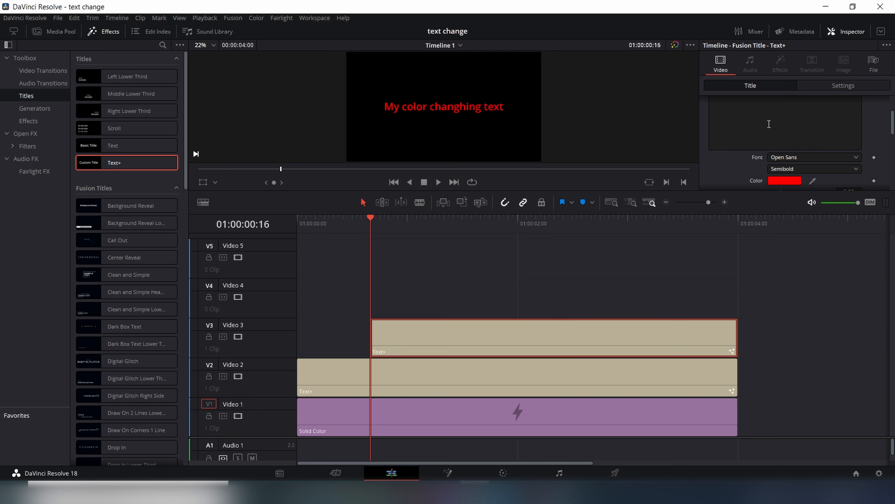
{"action": "scroll", "coordinate": [758, 129], "scroll_direction": "up", "scroll_amount": 2}
{"action": "scroll", "coordinate": [755, 136], "scroll_direction": "down", "scroll_amount": 2}
{"action": "left_click", "coordinate": [772, 182]}
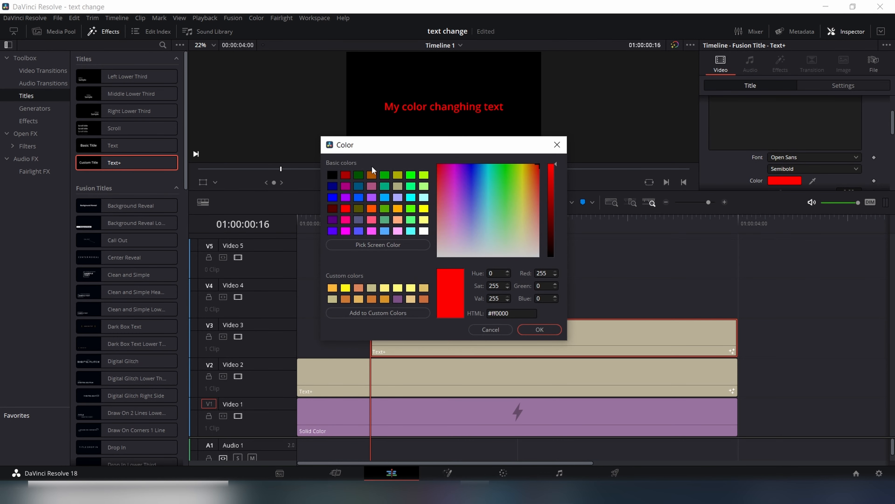
{"action": "left_click", "coordinate": [411, 176]}
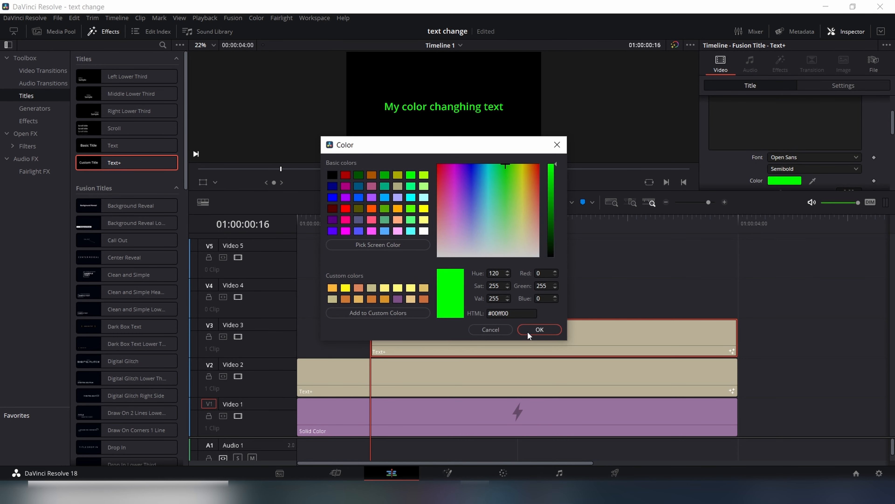
{"action": "left_click", "coordinate": [528, 331]}
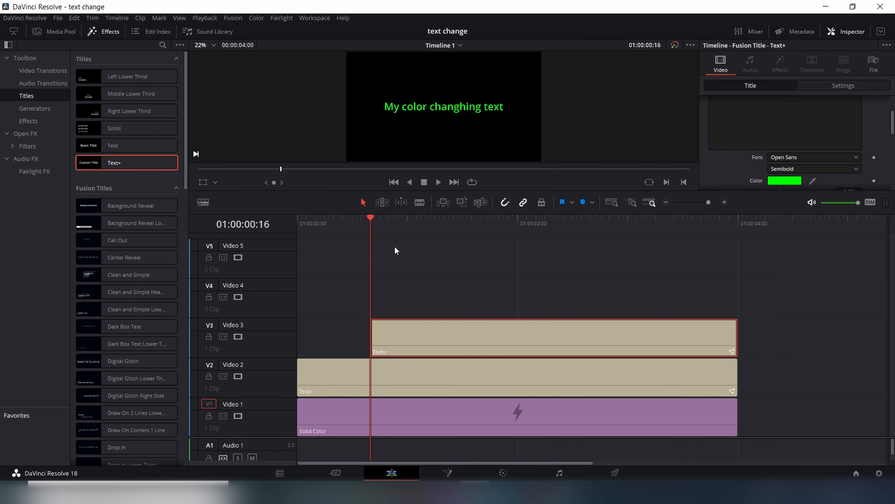
Reduce the Video 3 title's text to the single word "color".
{"action": "left_click", "coordinate": [337, 222]}
{"action": "left_click", "coordinate": [366, 221]}
{"action": "scroll", "coordinate": [780, 128], "scroll_direction": "up", "scroll_amount": 2}
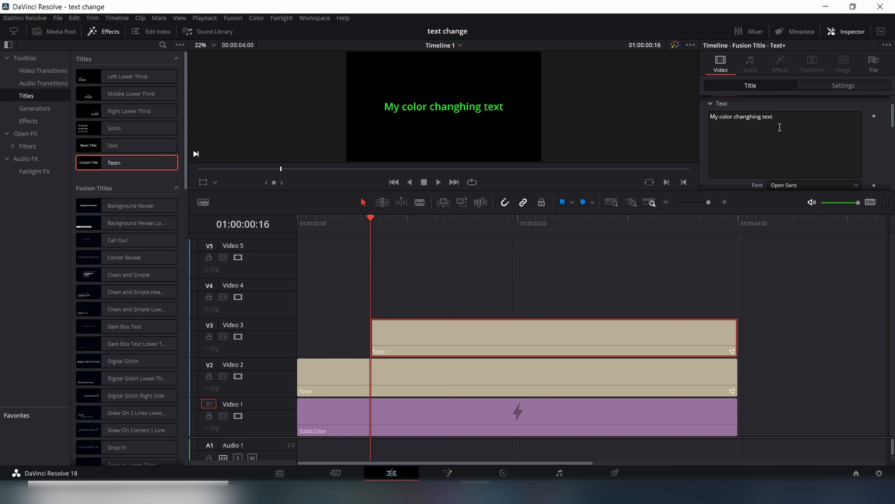
{"action": "left_click_drag", "start_coordinate": [721, 117], "coordinate": [713, 116]}
{"action": "key", "text": "BackSpace"}
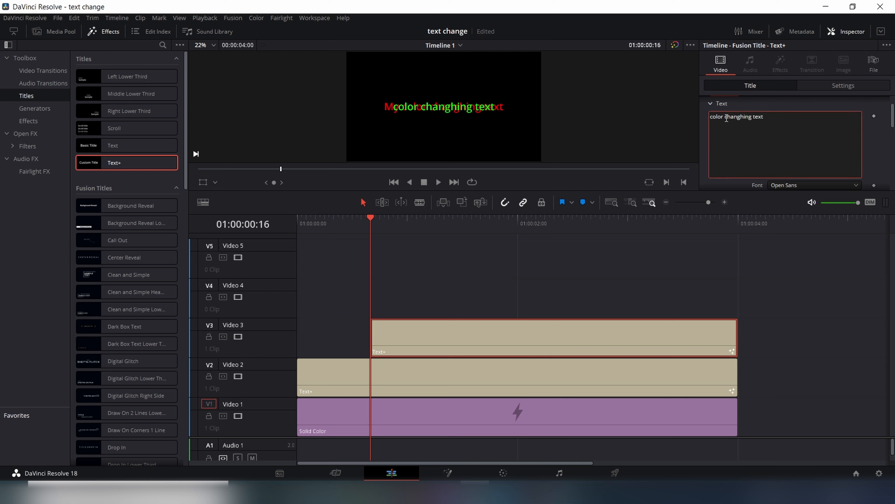
Set the green title's X position to -289 to cover the matching red word, and check the alignment full screen.
{"action": "left_click", "coordinate": [803, 87]}
{"action": "left_click_drag", "start_coordinate": [785, 128], "coordinate": [760, 129]}
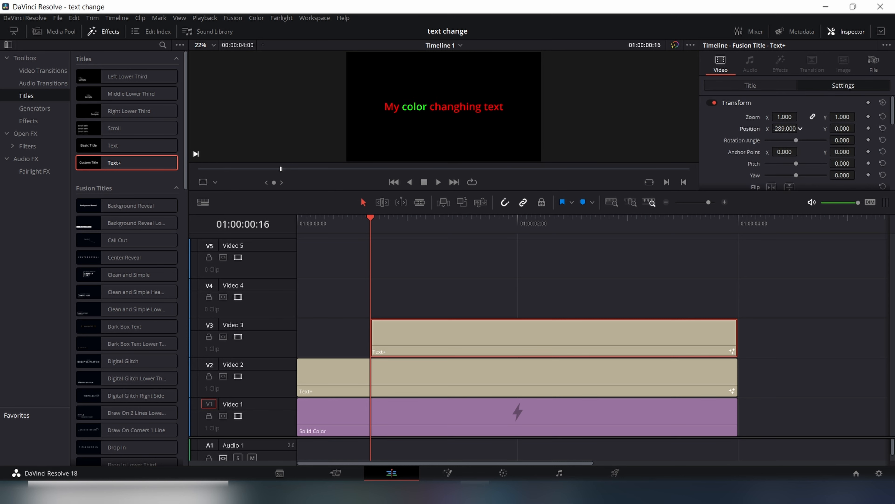
{"action": "key", "text": "ctrl+f"}
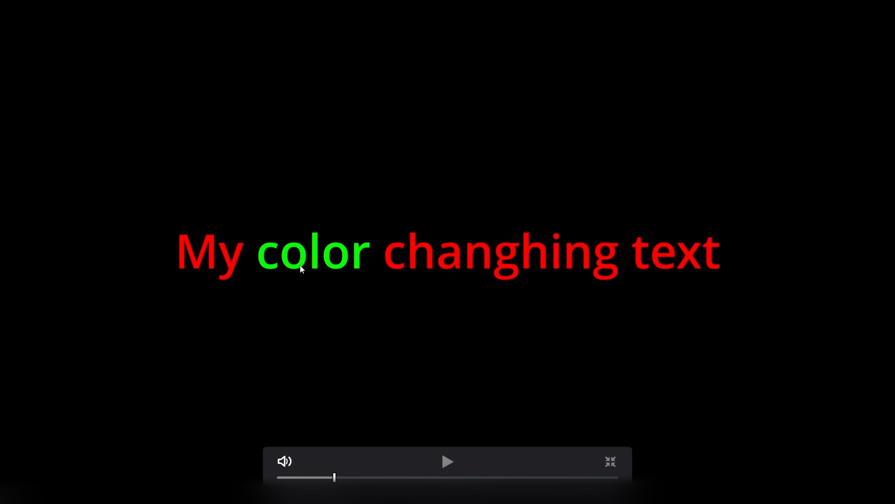
{"action": "key", "text": "ctrl+f"}
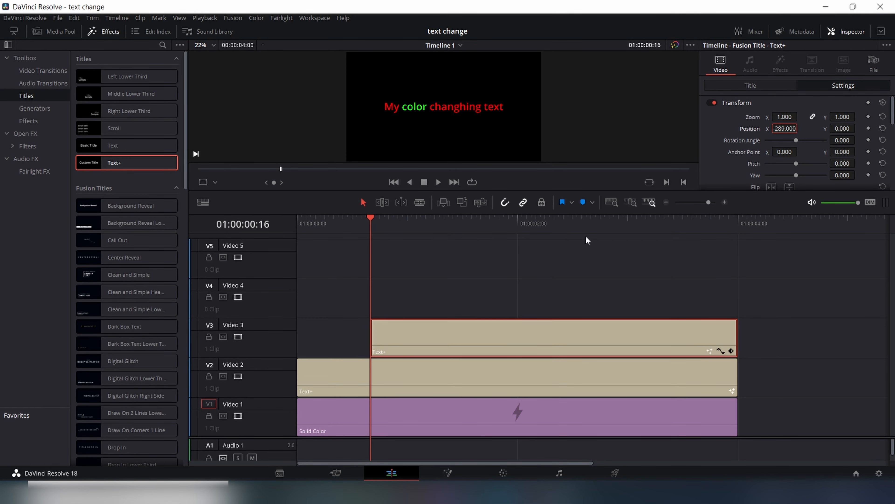
Paste another red title onto Video 4, trimming its end to the other clips' end and its start to 01:00:01:10.
{"action": "left_click", "coordinate": [223, 297]}
{"action": "key", "text": "ctrl+v"}
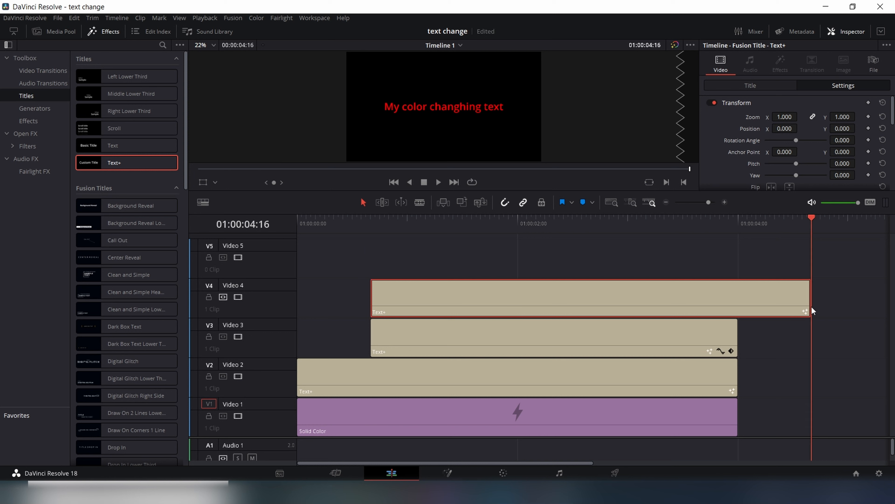
{"action": "left_click_drag", "start_coordinate": [807, 304], "coordinate": [737, 303]}
{"action": "left_click_drag", "start_coordinate": [371, 304], "coordinate": [454, 300]}
{"action": "left_click", "coordinate": [455, 216]}
{"action": "left_click", "coordinate": [520, 296]}
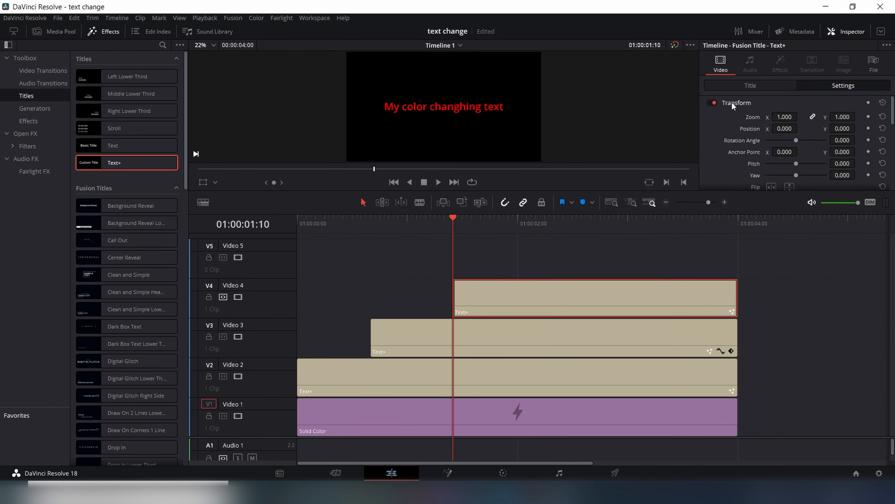
Set the text color of the Video 4 title to yellow (#ffff00).
{"action": "left_click", "coordinate": [740, 90]}
{"action": "scroll", "coordinate": [742, 99], "scroll_direction": "down", "scroll_amount": 3}
{"action": "left_click", "coordinate": [785, 181]}
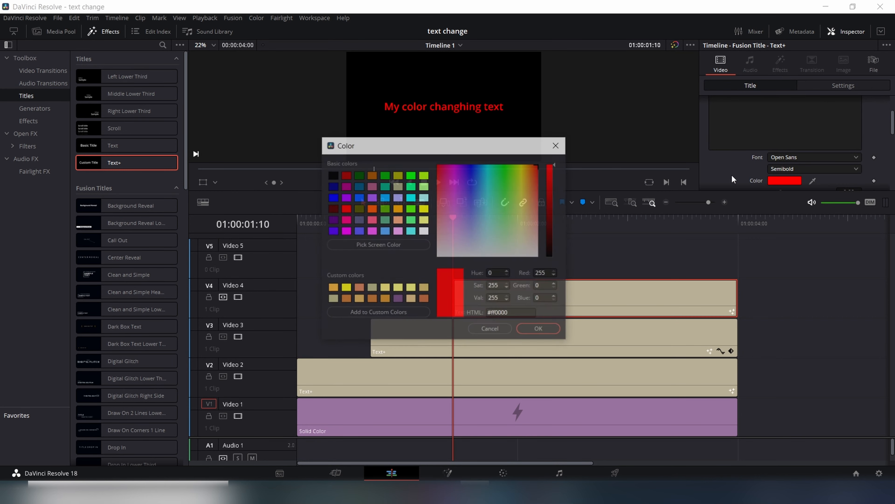
{"action": "left_click", "coordinate": [423, 209]}
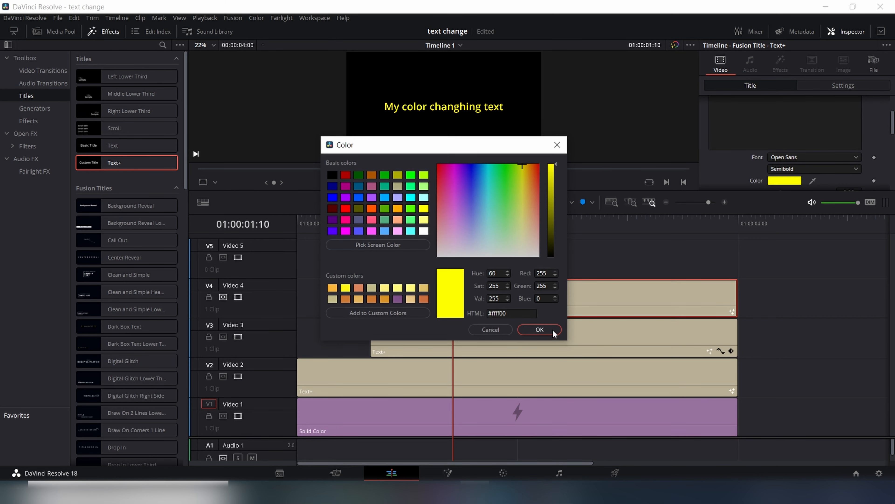
{"action": "left_click", "coordinate": [539, 329]}
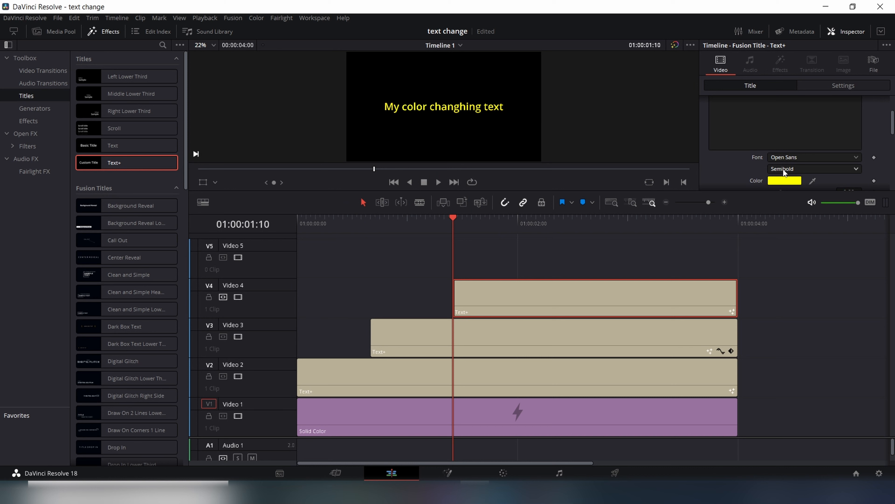
Reduce the Video 4 title's text to the single word "changhing".
{"action": "scroll", "coordinate": [776, 132], "scroll_direction": "up", "scroll_amount": 3}
{"action": "left_click_drag", "start_coordinate": [734, 146], "coordinate": [645, 144]}
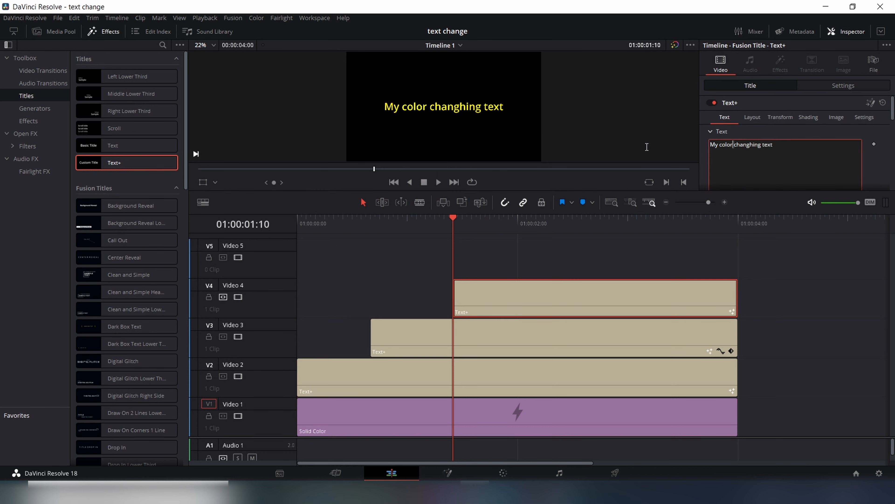
{"action": "key", "text": "BackSpace"}
{"action": "double_click", "coordinate": [740, 149]}
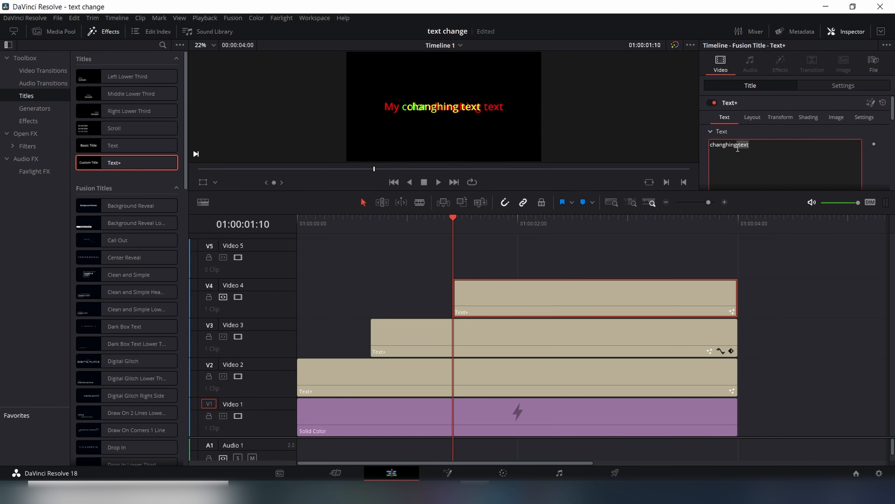
{"action": "key", "text": "BackSpace"}
Set the yellow title's X position to 114 so it covers the matching red word.
{"action": "left_click", "coordinate": [821, 86]}
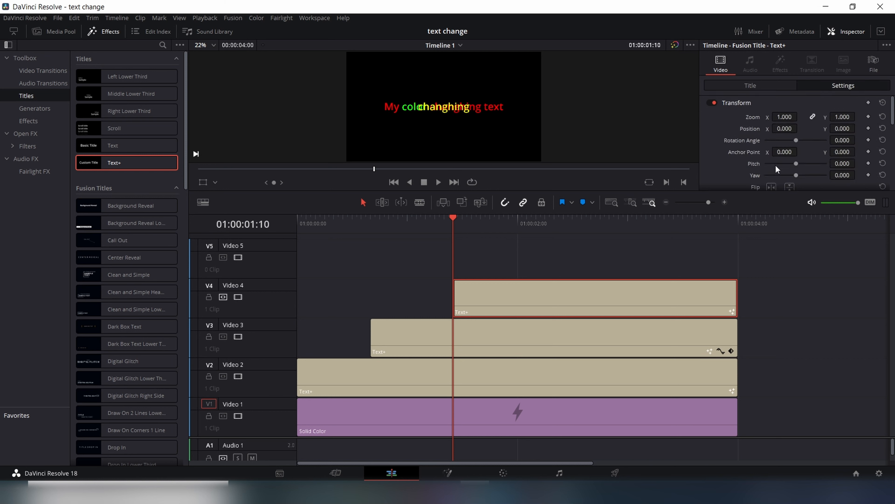
{"action": "left_click_drag", "start_coordinate": [793, 130], "coordinate": [800, 128]}
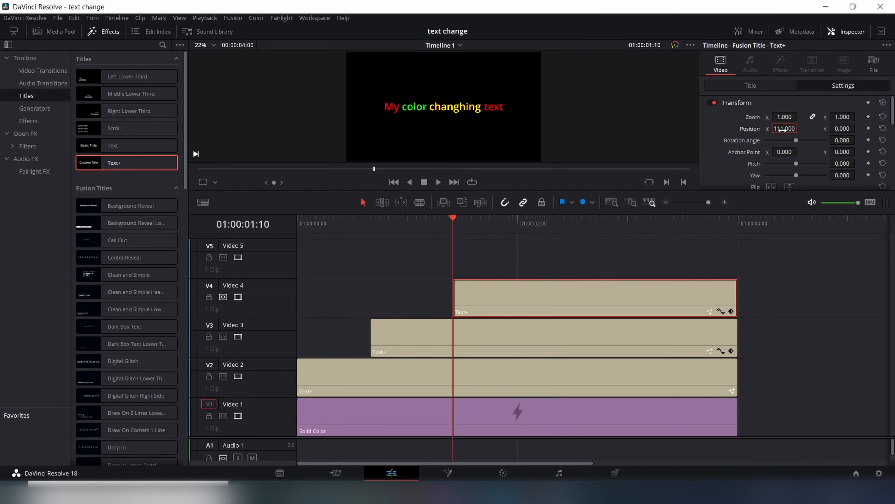
{"action": "left_click_drag", "start_coordinate": [785, 129], "coordinate": [789, 128]}
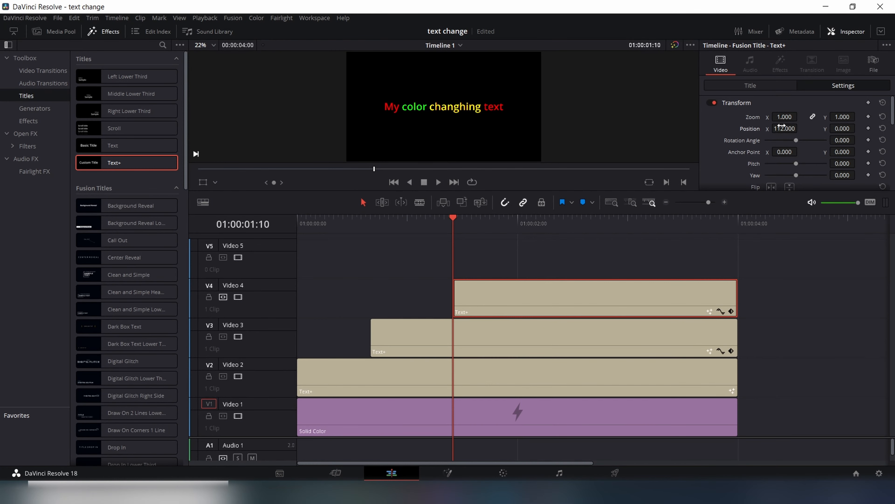
{"action": "left_click_drag", "start_coordinate": [782, 127], "coordinate": [800, 128]}
Paste another red title onto Video 5, trimming its end to the other clips' end and its start to 01:00:01:23.
{"action": "left_click", "coordinate": [225, 297]}
{"action": "left_click", "coordinate": [225, 257]}
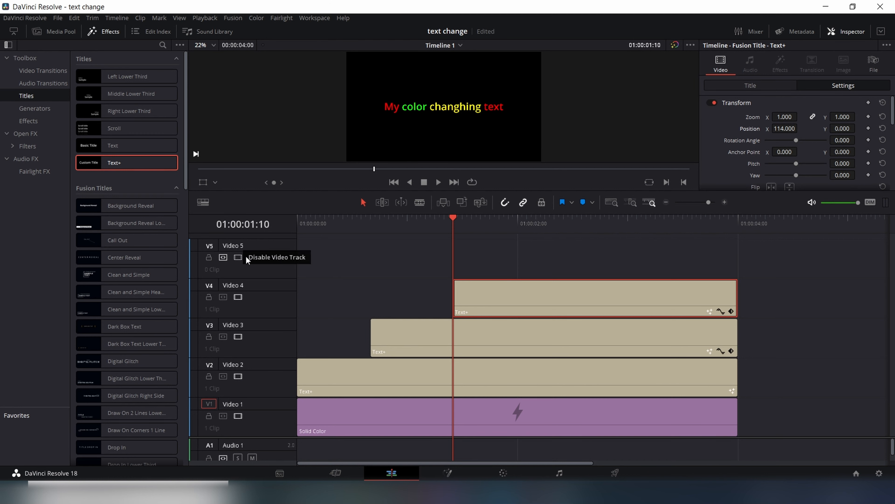
{"action": "key", "text": "ctrl+v"}
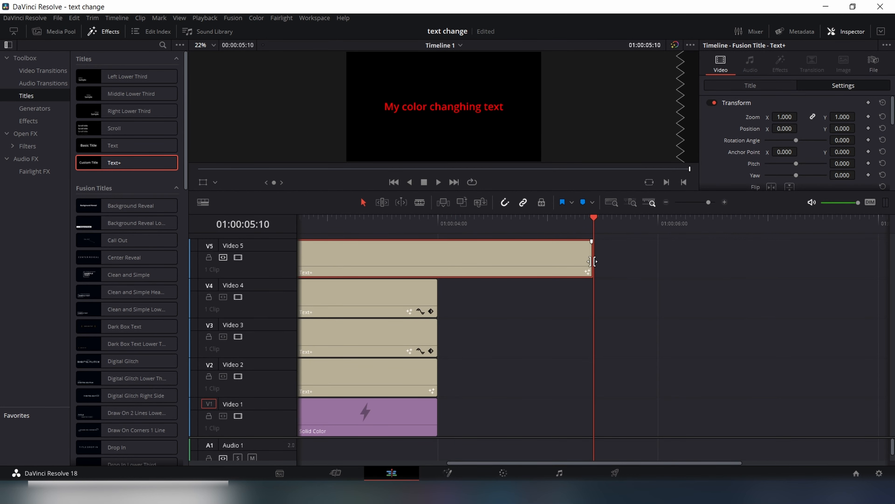
{"action": "left_click_drag", "start_coordinate": [593, 261], "coordinate": [532, 262]}
{"action": "scroll", "coordinate": [455, 261], "scroll_direction": "left", "scroll_amount": 10}
{"action": "left_click", "coordinate": [518, 224]}
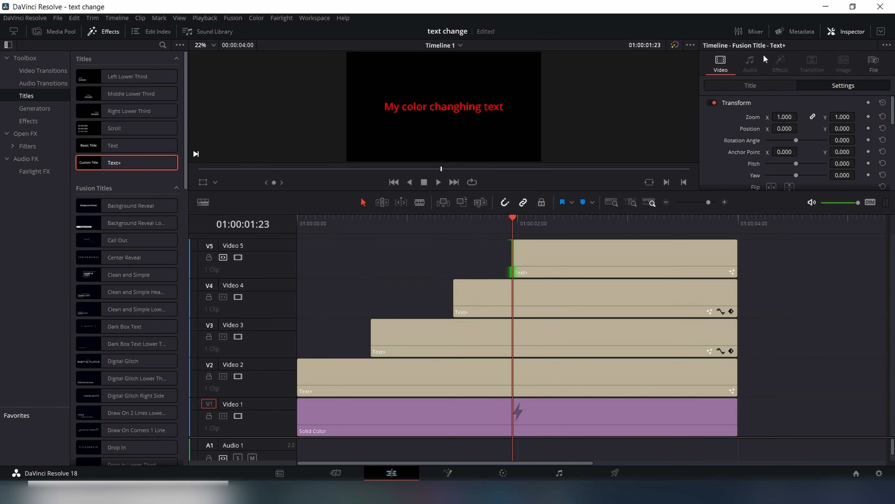
Set the text color of the Video 5 title to magenta (#ff00ff).
{"action": "left_click", "coordinate": [781, 87]}
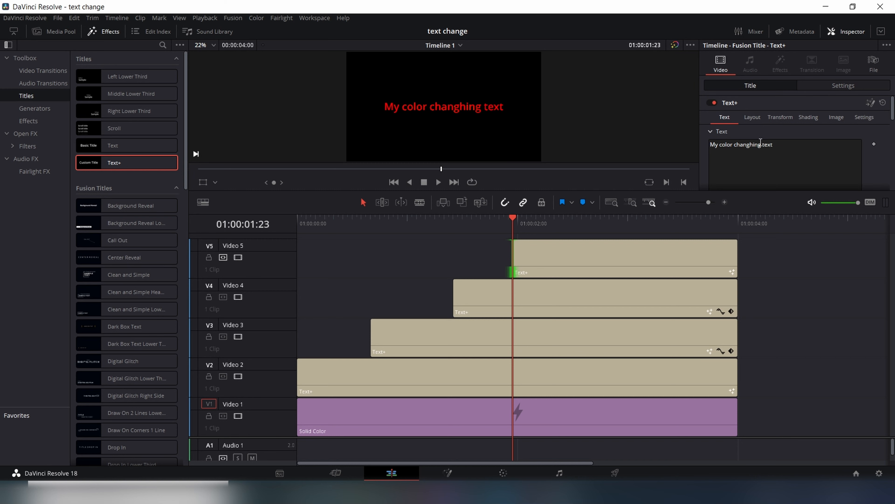
{"action": "scroll", "coordinate": [762, 141], "scroll_direction": "down", "scroll_amount": 3}
{"action": "left_click", "coordinate": [775, 181]}
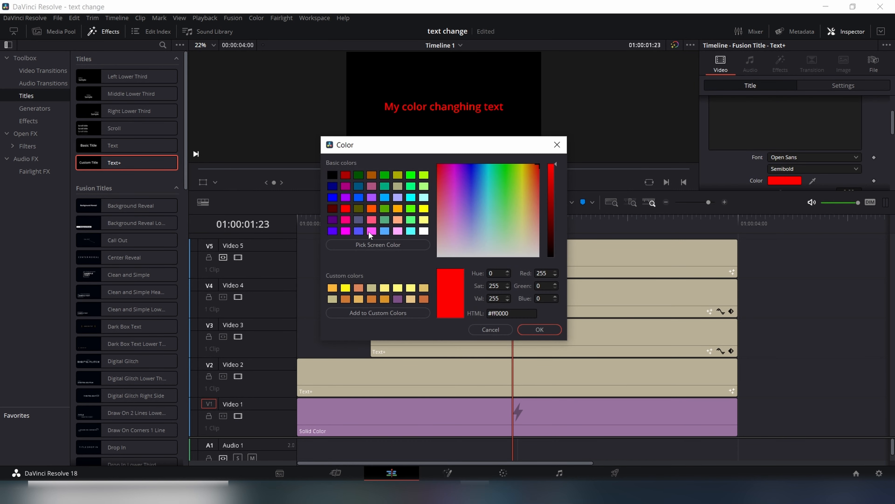
{"action": "left_click", "coordinate": [345, 231]}
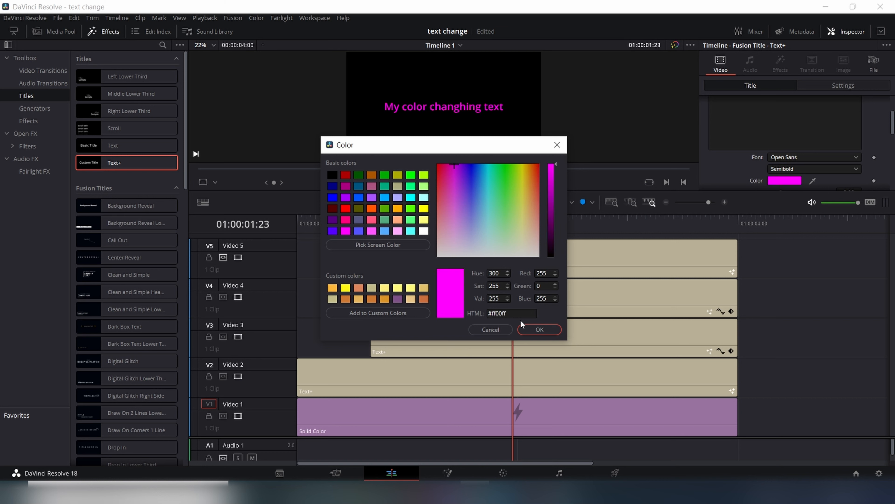
{"action": "left_click", "coordinate": [527, 328]}
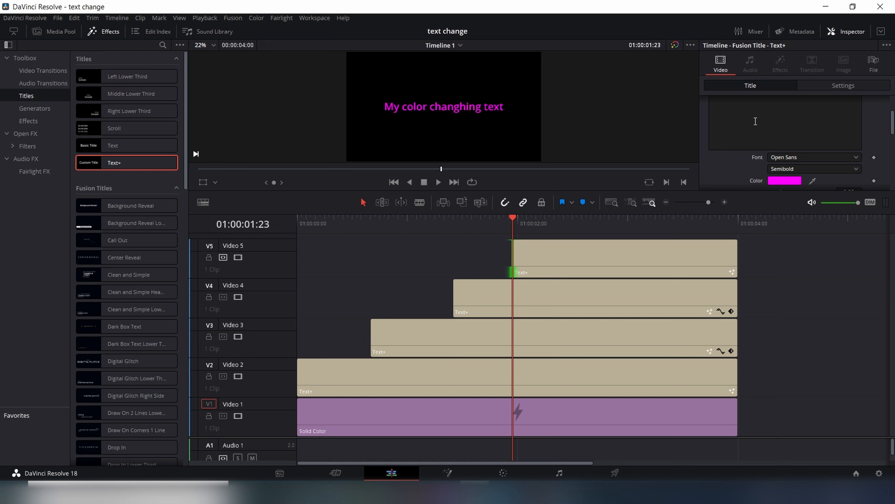
Reduce the Video 5 title's text to the single word "text".
{"action": "left_click", "coordinate": [834, 87]}
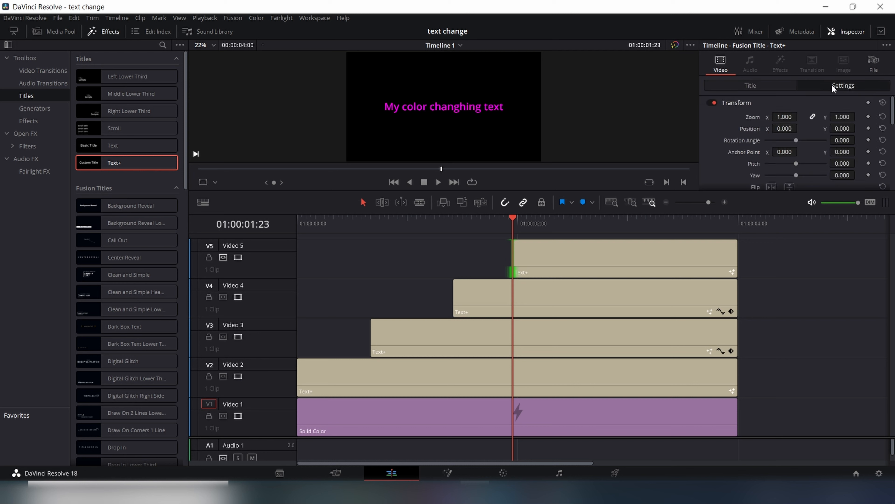
{"action": "left_click", "coordinate": [775, 88]}
{"action": "scroll", "coordinate": [771, 127], "scroll_direction": "down", "scroll_amount": 1}
{"action": "scroll", "coordinate": [770, 128], "scroll_direction": "up", "scroll_amount": 1}
{"action": "double_click", "coordinate": [767, 145]}
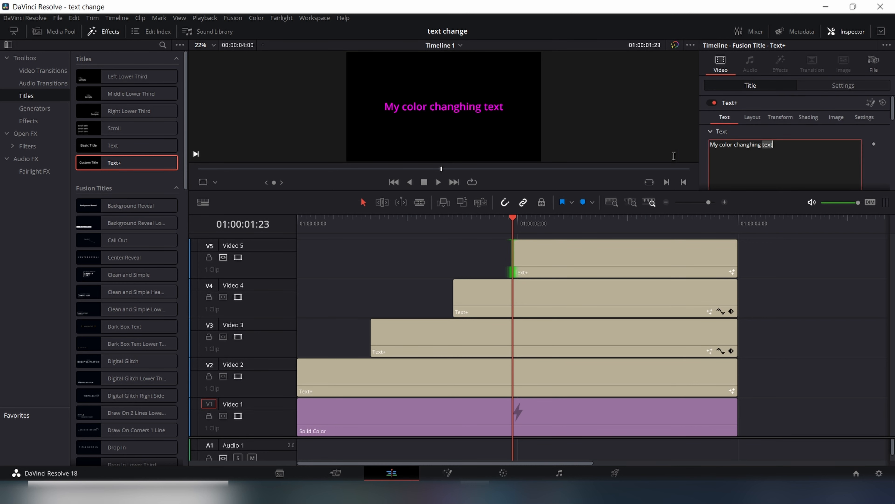
{"action": "left_click", "coordinate": [763, 145]}
{"action": "key", "text": "BackSpace"}
{"action": "key", "text": "BackSpace"}
{"action": "key", "text": "BackSpace"}
{"action": "key", "text": "BackSpace"}
{"action": "key", "text": "BackSpace"}
{"action": "key", "text": "BackSpace"}
{"action": "key", "text": "BackSpace"}
{"action": "key", "text": "BackSpace"}
{"action": "key", "text": "BackSpace"}
{"action": "key", "text": "BackSpace"}
{"action": "key", "text": "BackSpace"}
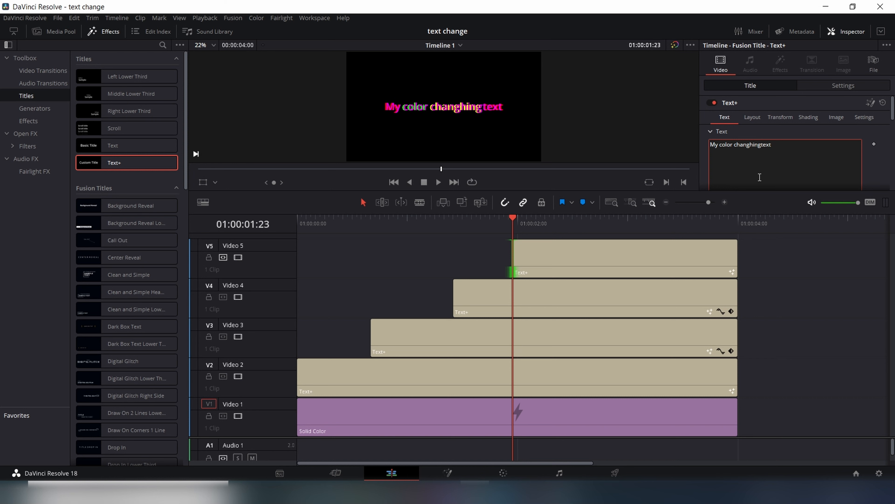
Set the magenta title's X position to 490 so it covers the matching red word.
{"action": "left_click", "coordinate": [814, 86]}
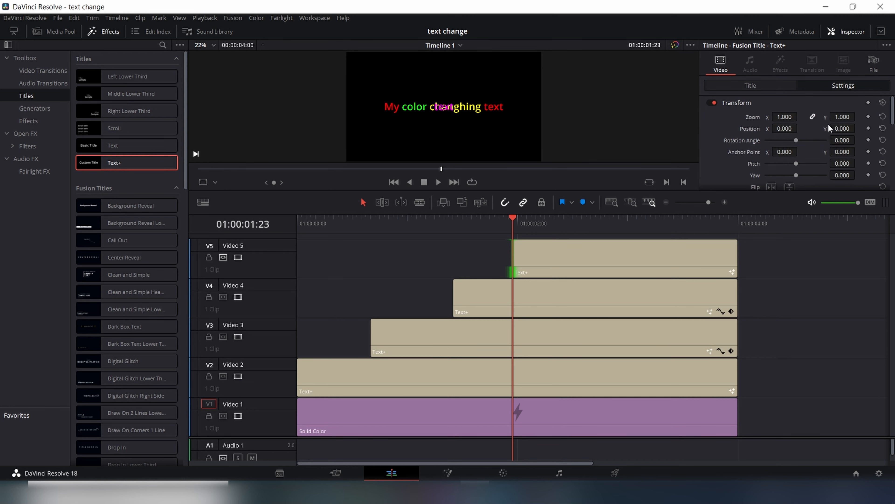
{"action": "left_click_drag", "start_coordinate": [786, 128], "coordinate": [801, 127]}
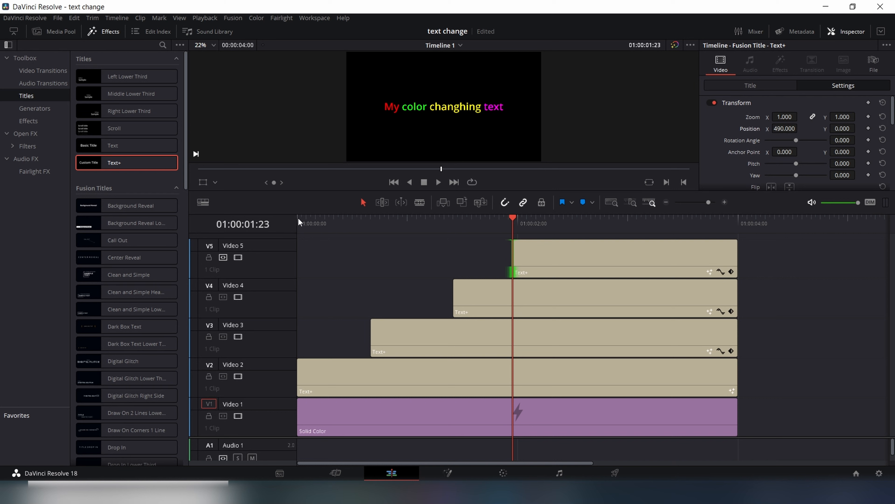
Play the timeline from the beginning to review the word-by-word color change, and return the playhead to the start.
{"action": "left_click", "coordinate": [298, 217]}
{"action": "key", "text": "space"}
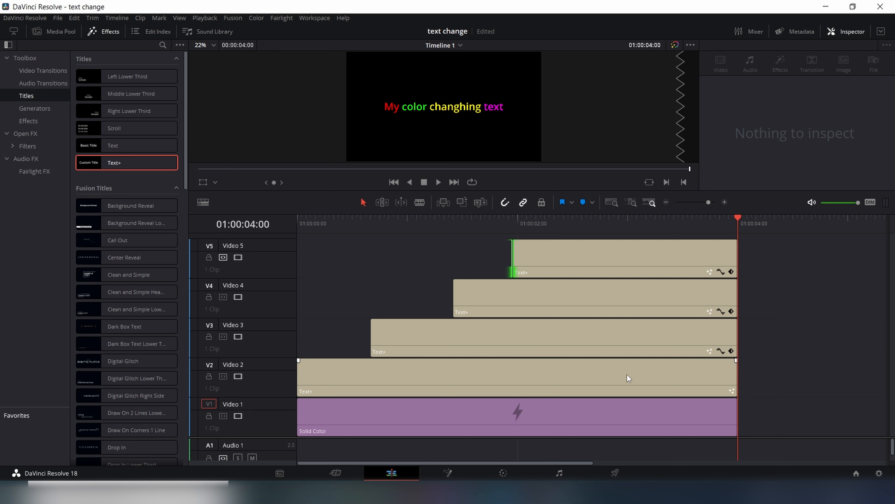
{"action": "left_click", "coordinate": [304, 222]}
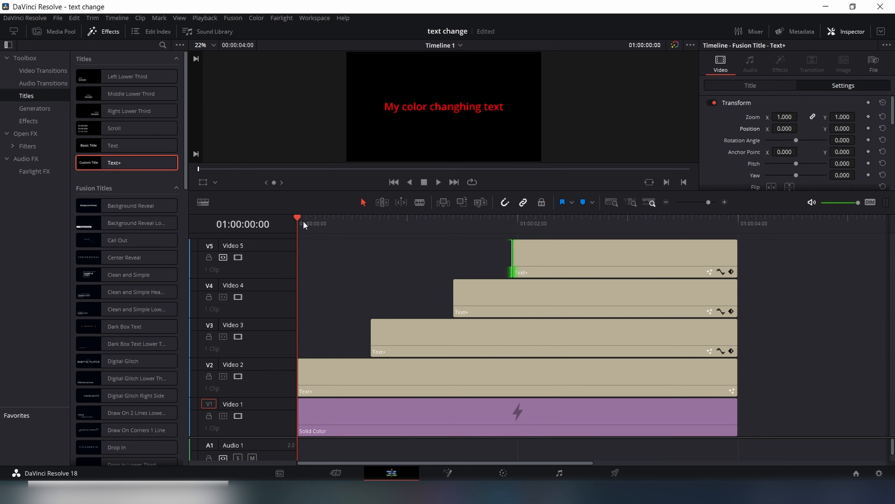